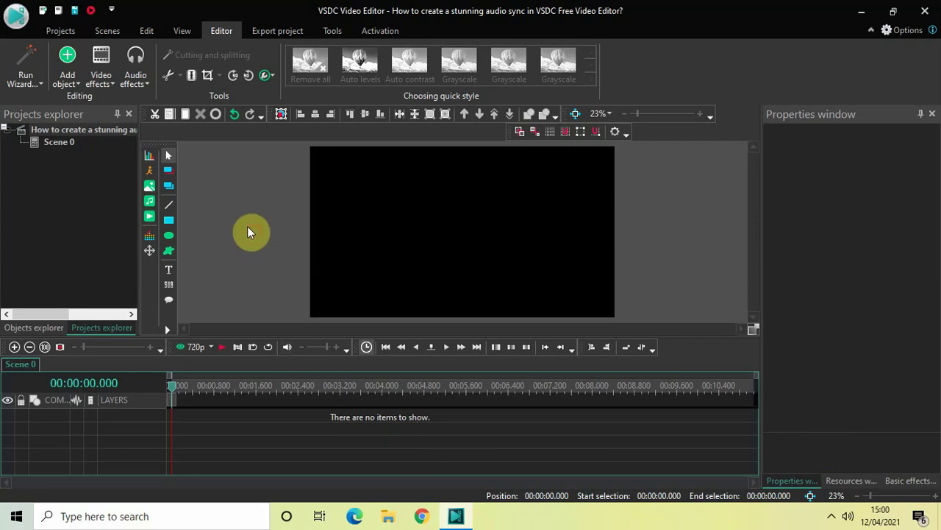
# Add a Spectrum audio visualization driven by the 'Galactic Damages - Jingle Punks' MP3 at the scene's top-left
pyautogui.click(71, 78)
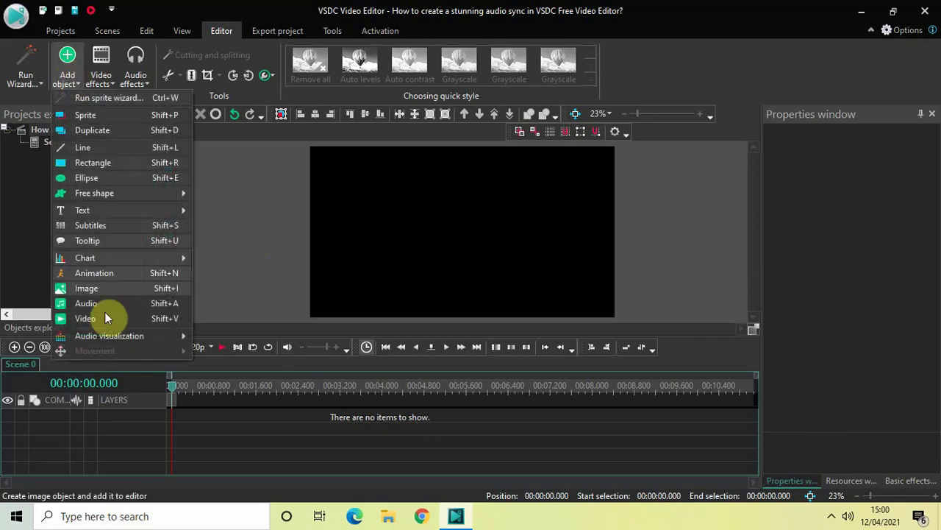
pyautogui.moveTo(110, 333)
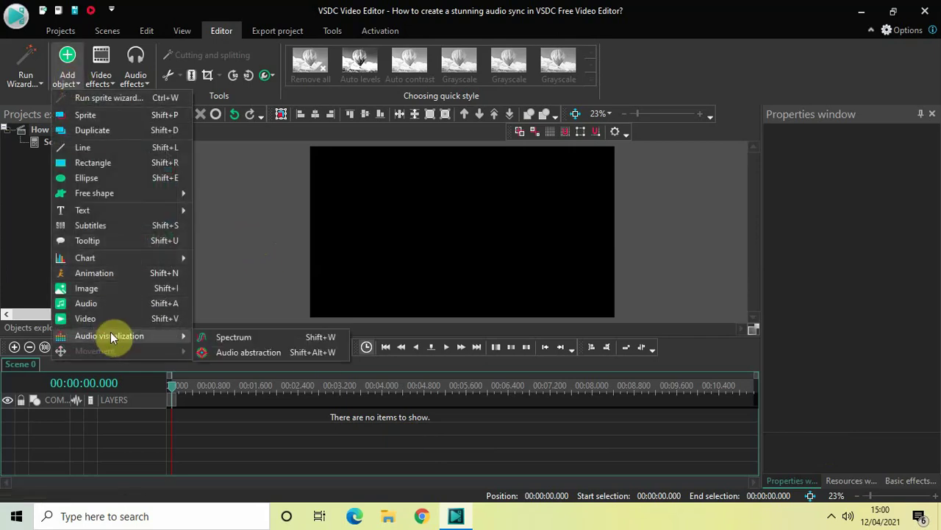
pyautogui.click(237, 341)
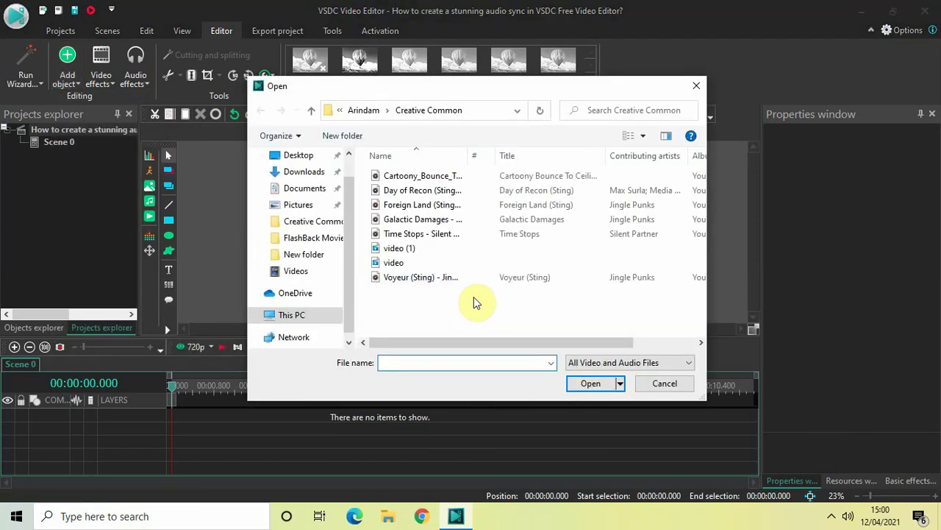
pyautogui.click(442, 220)
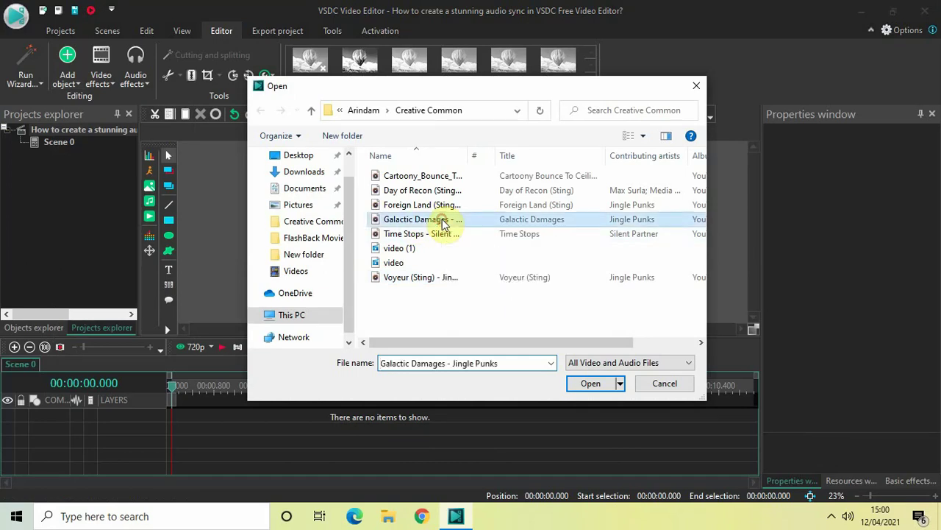
pyautogui.click(590, 383)
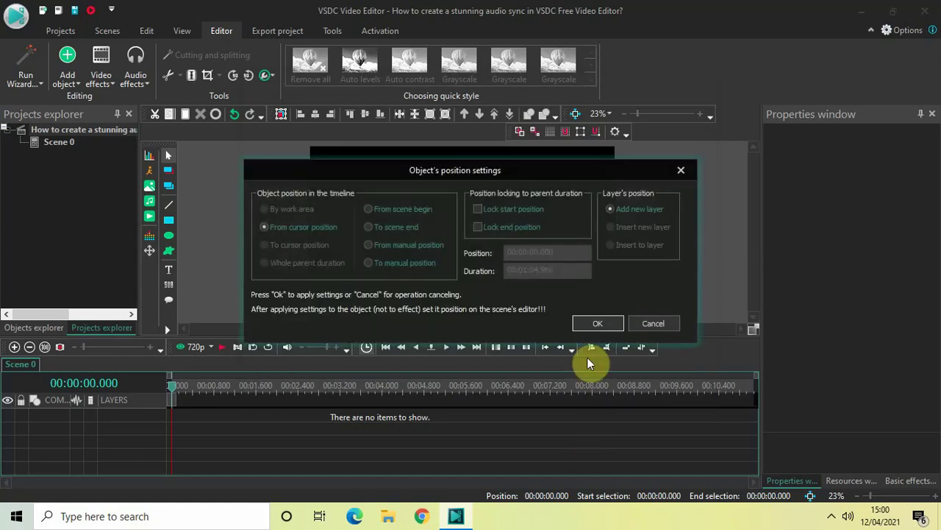
pyautogui.click(592, 325)
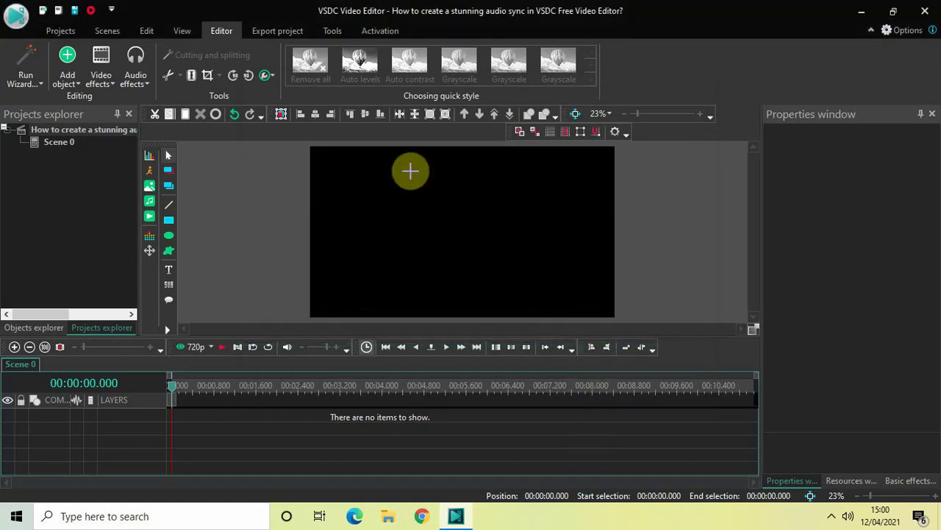
pyautogui.click(320, 155)
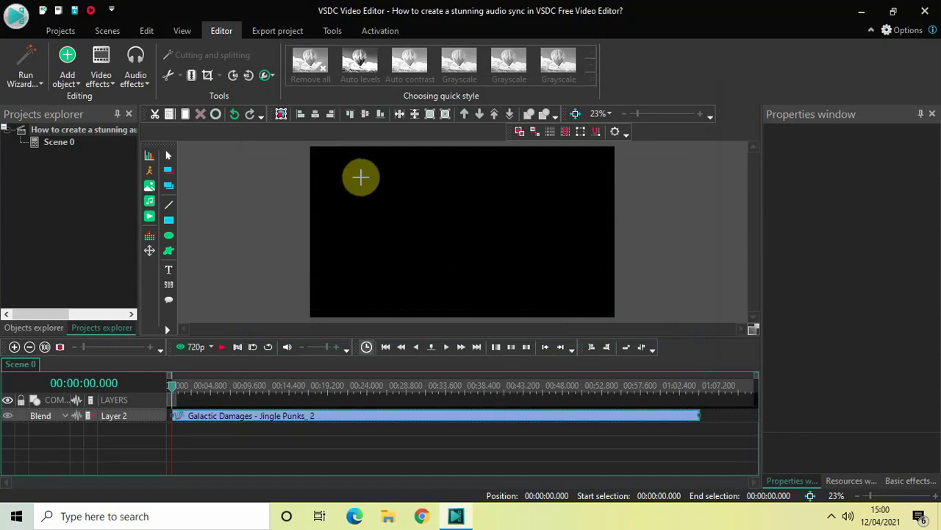
# Stretch the spectrum across the top of the scene, make it slightly taller, and preview the bars
pyautogui.moveTo(471, 203); pyautogui.dragTo(605, 220)
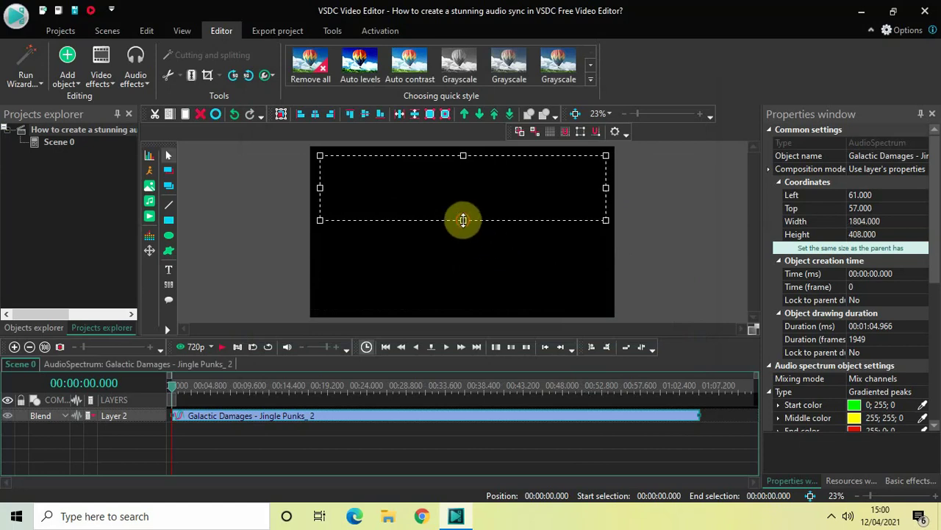
pyautogui.moveTo(462, 220); pyautogui.dragTo(463, 222)
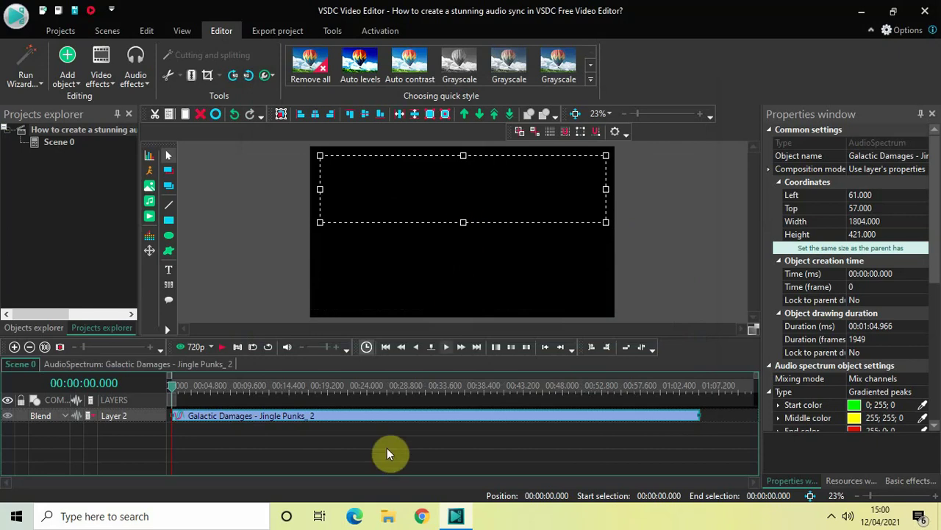
pyautogui.press('space')
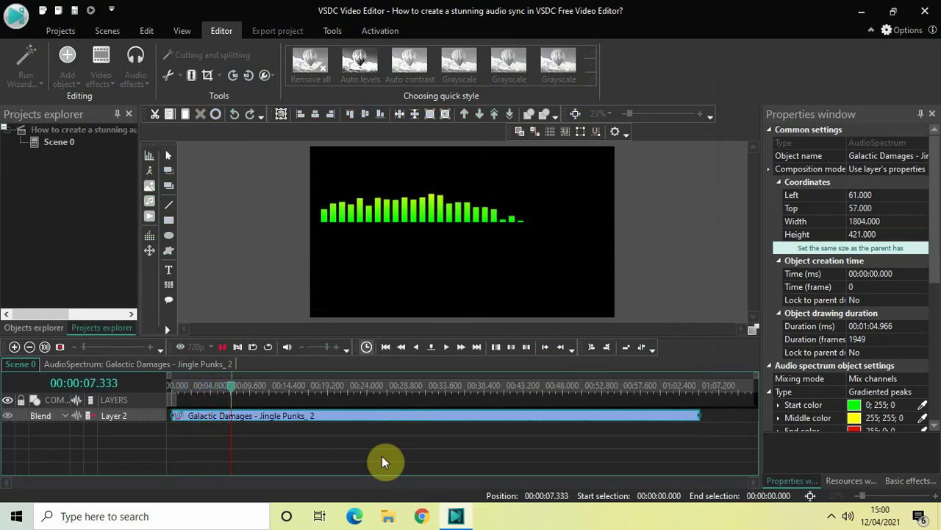
pyautogui.press('space')
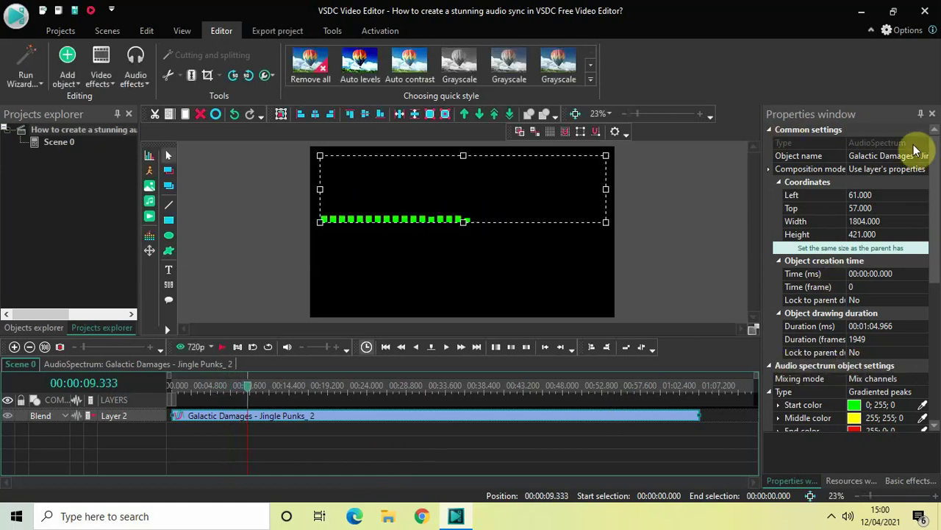
# Set the spectrum's Acceleration mode property to None
pyautogui.moveTo(931, 184); pyautogui.dragTo(938, 250)
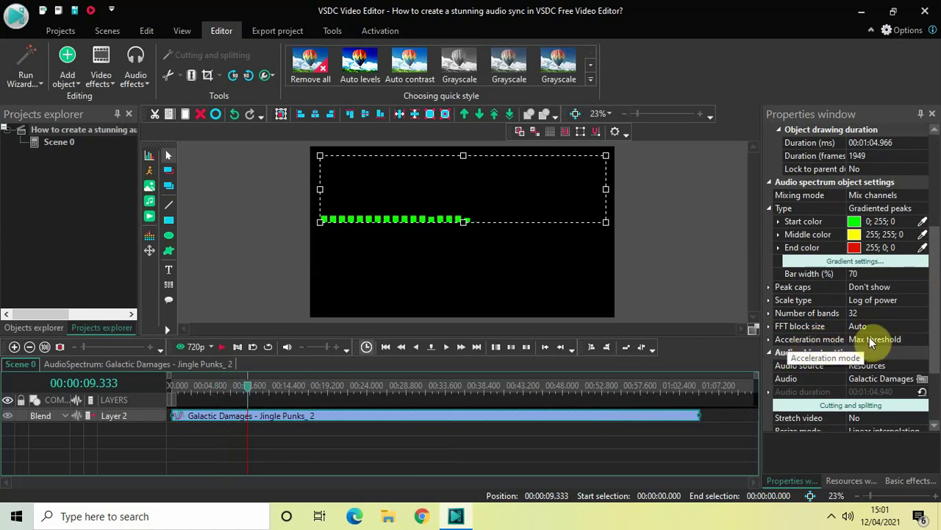
pyautogui.click(924, 341)
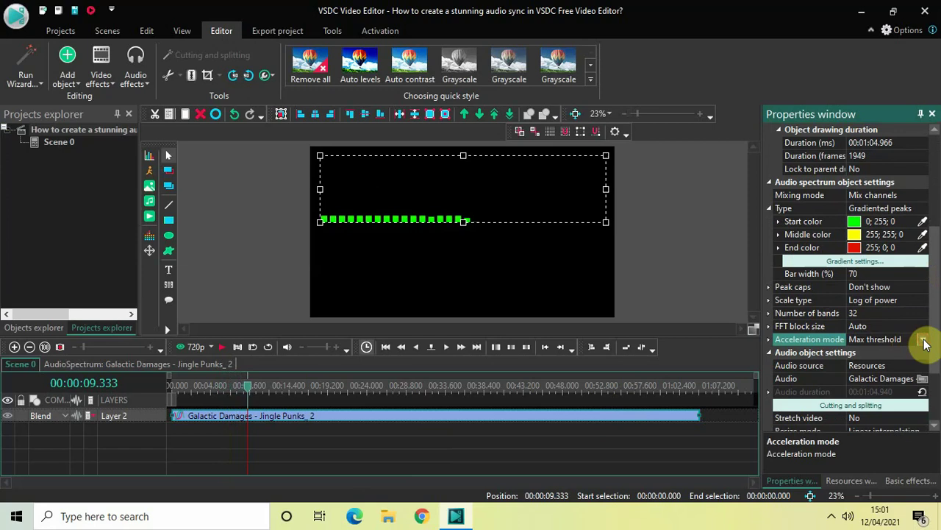
pyautogui.click(924, 342)
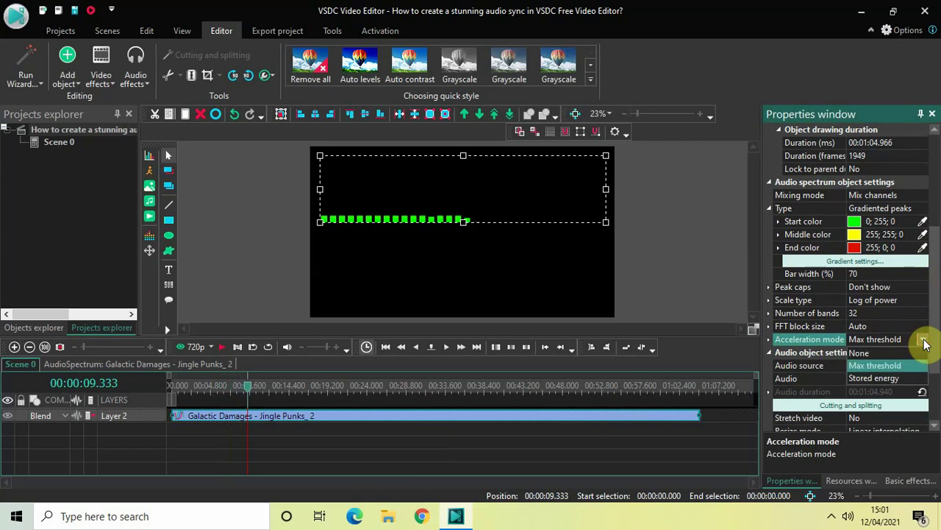
pyautogui.click(886, 353)
pyautogui.click(886, 352)
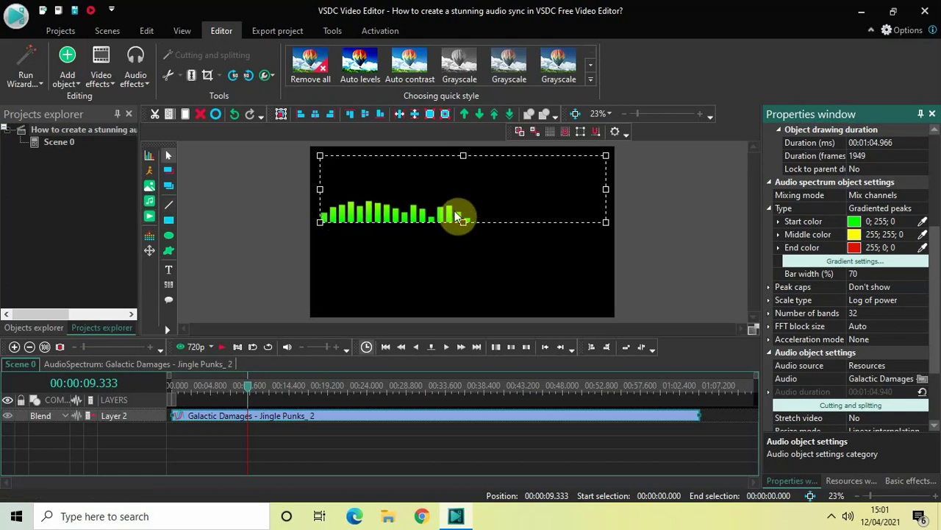
# Set Number of bands to 90 and play the preview to check the denser bars
pyautogui.click(871, 312)
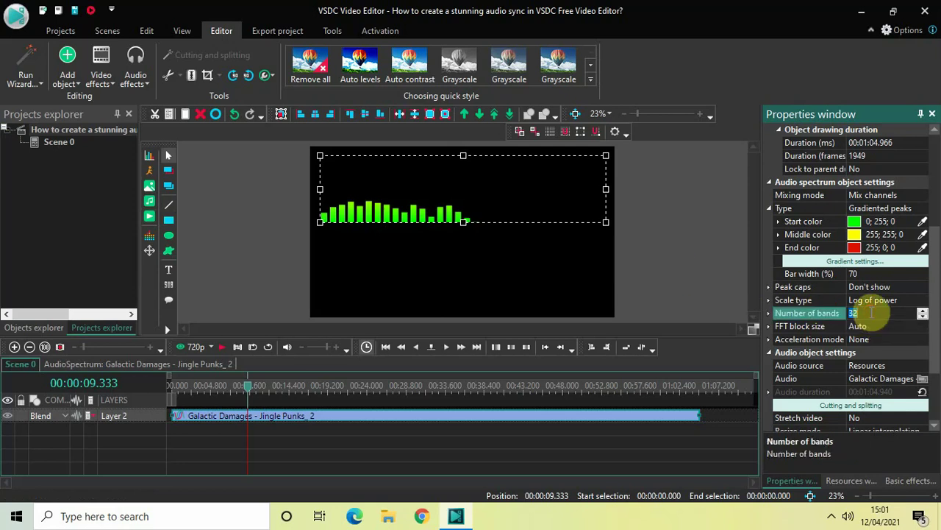
pyautogui.write('90')
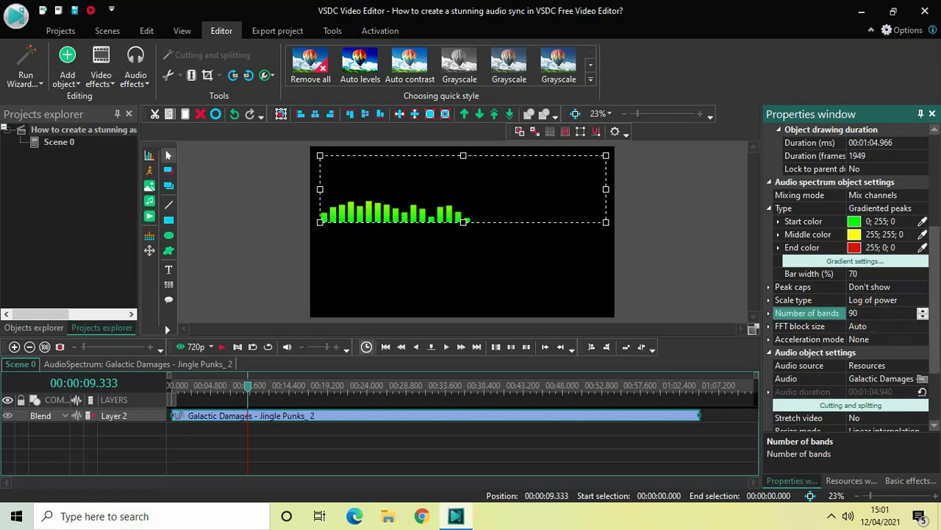
pyautogui.press('Return')
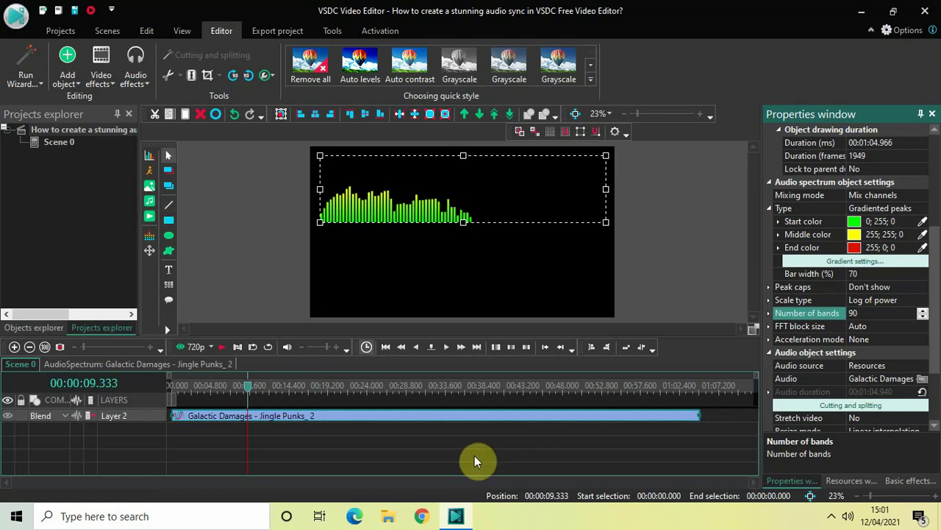
pyautogui.press('space')
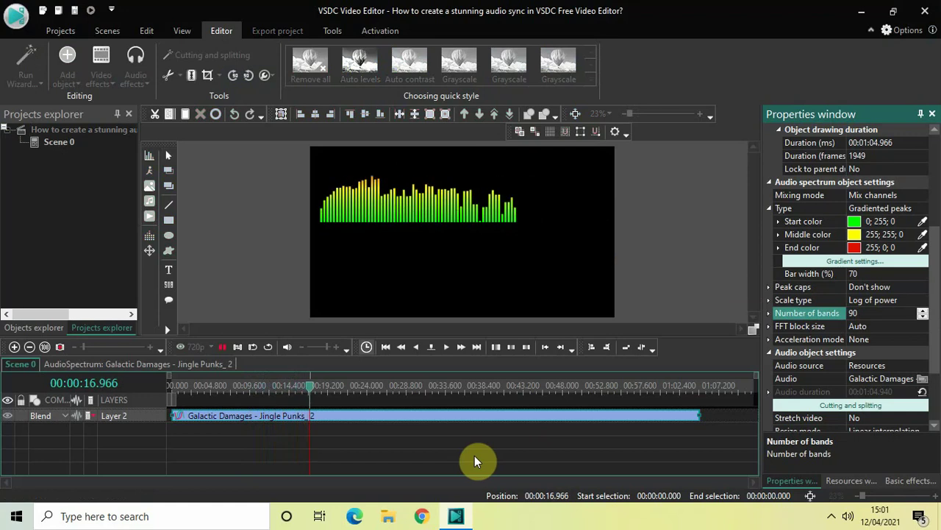
pyautogui.press('space')
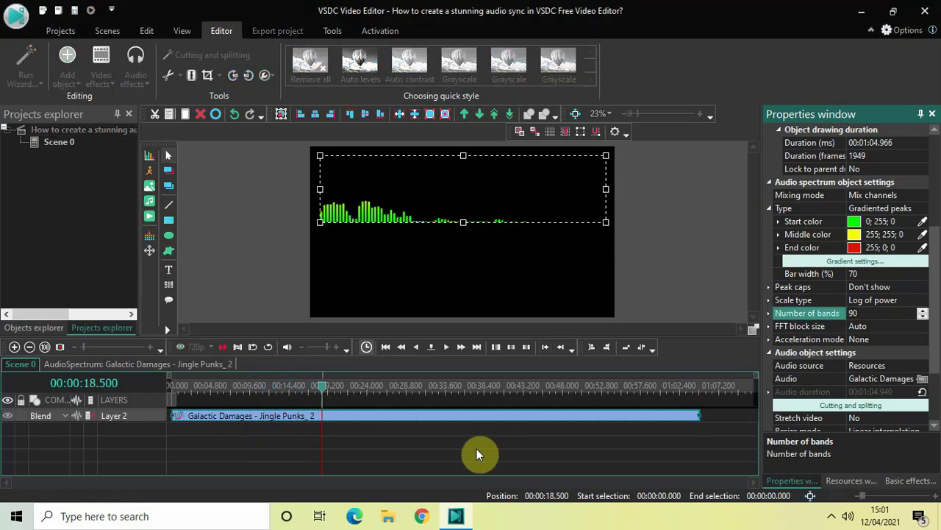
pyautogui.press('space')
pyautogui.press('space')
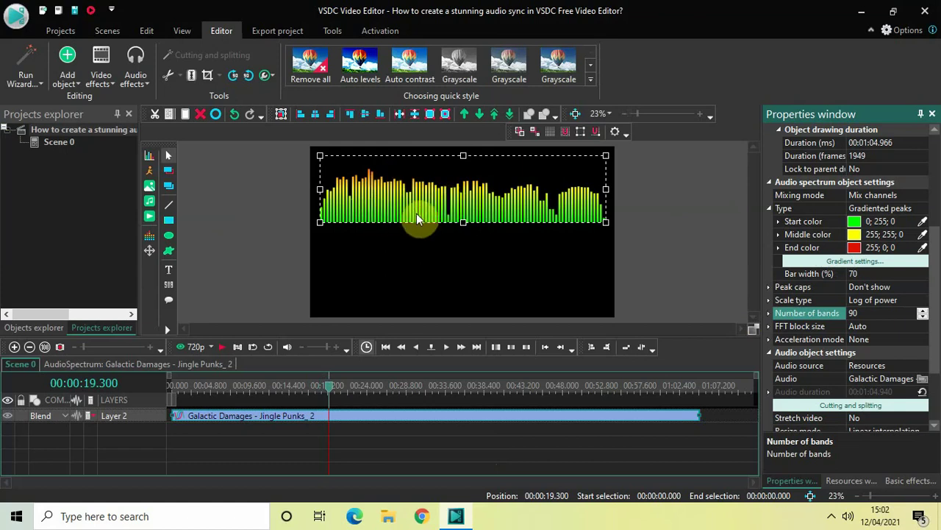
# Set the spectrum's Start color to dark blue #0000C0
pyautogui.click(912, 222)
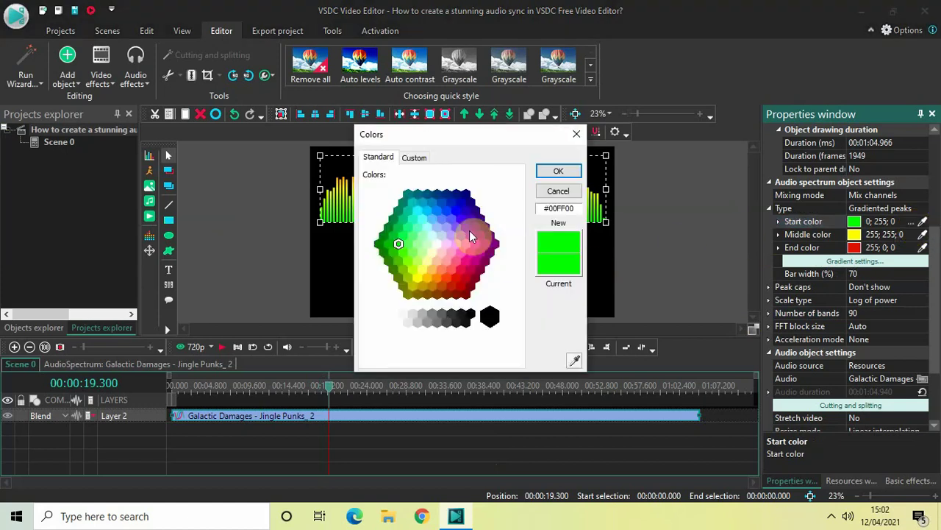
pyautogui.click(462, 203)
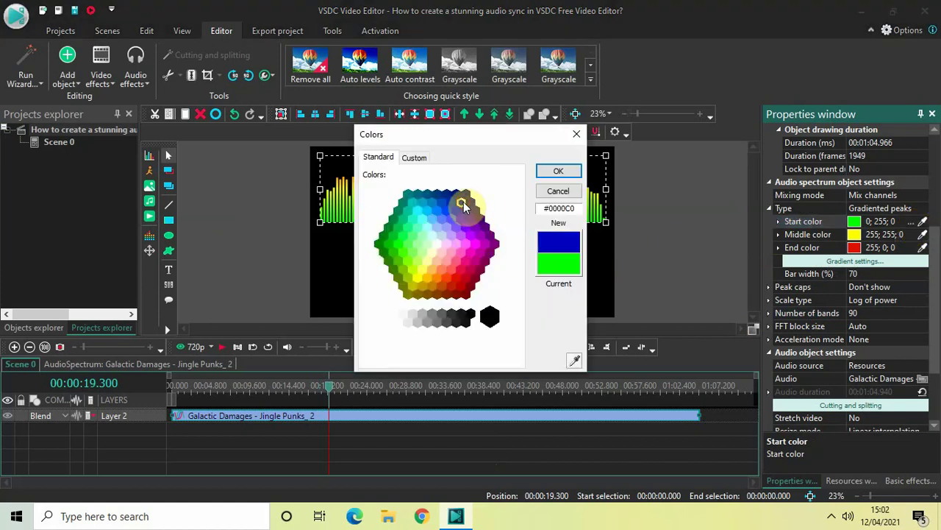
pyautogui.click(575, 169)
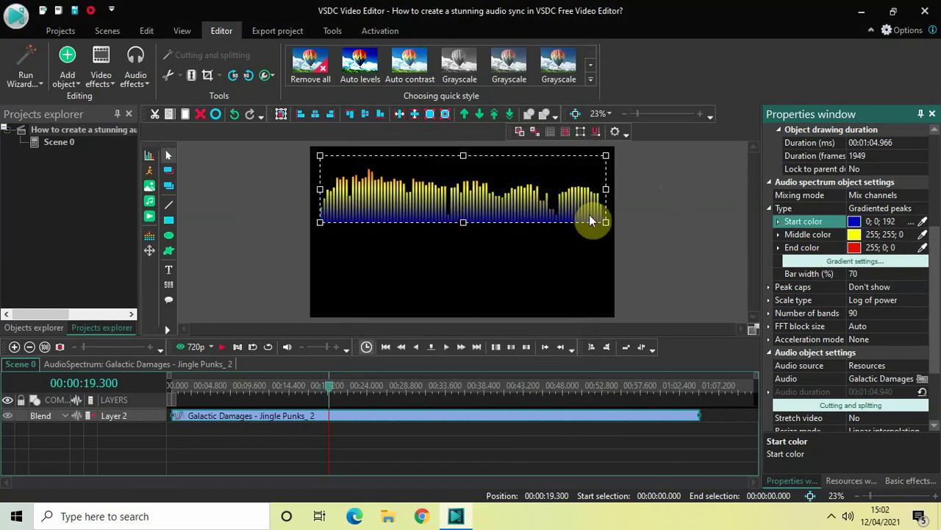
# Reselect the spectrum and centre it horizontally in the scene
pyautogui.click(676, 224)
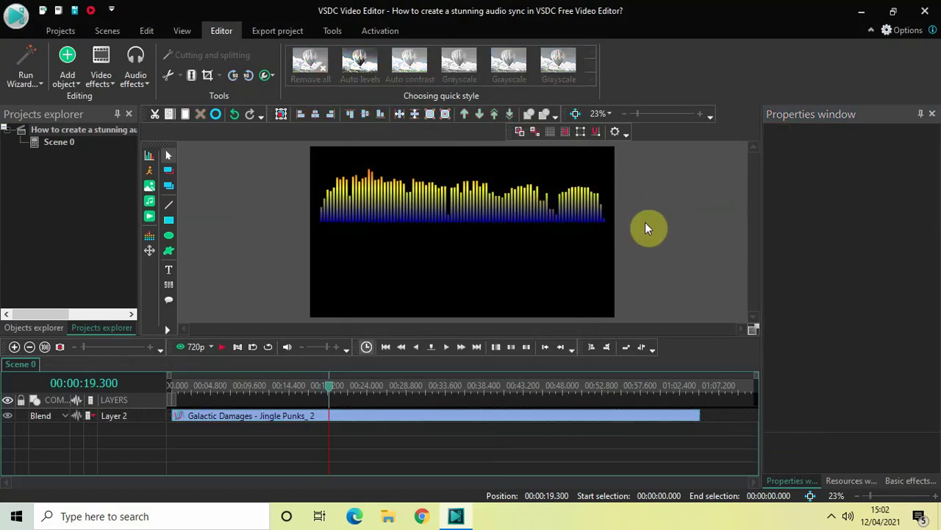
pyautogui.click(438, 201)
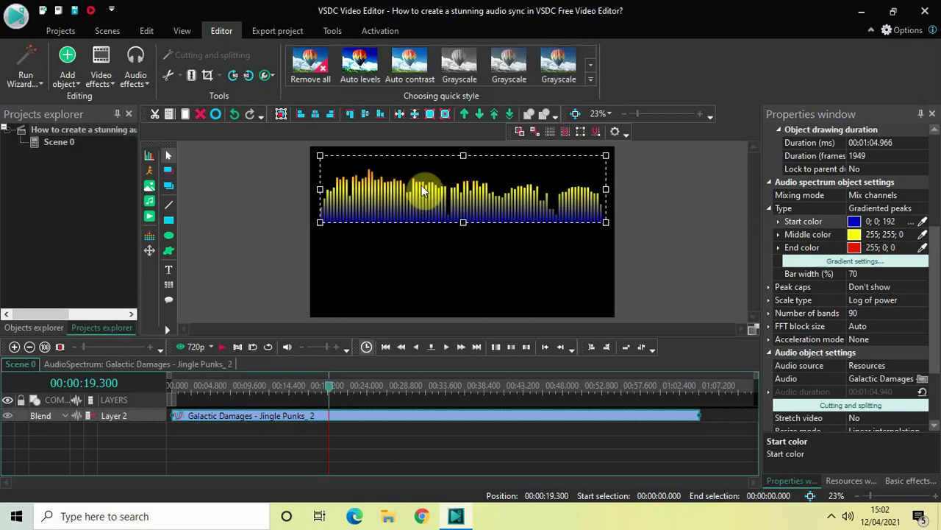
pyautogui.click(315, 118)
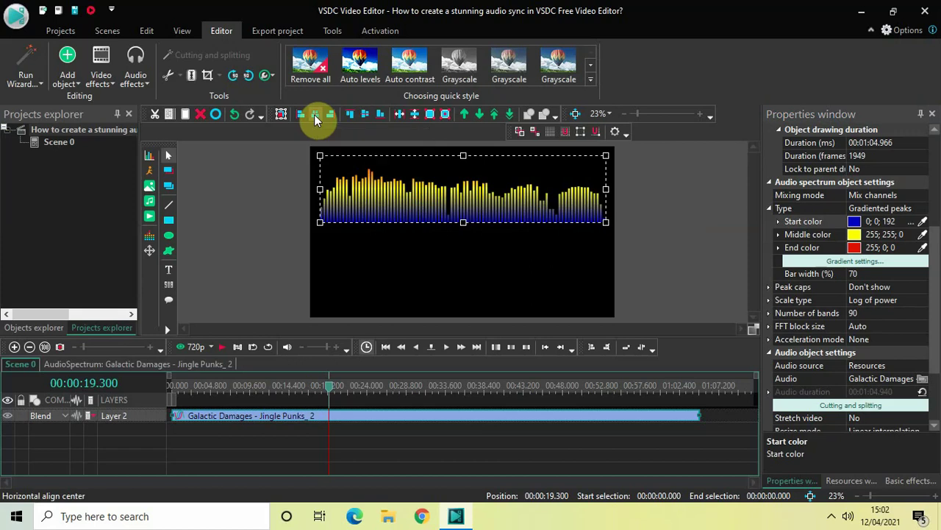
pyautogui.click(248, 250)
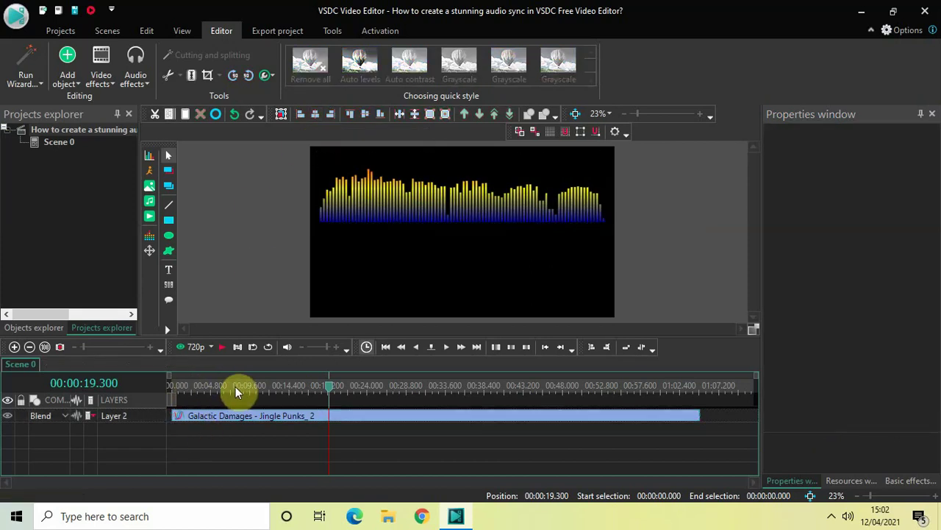
# Preview the blue-to-yellow spectrum, then duplicate it onto a new Layer 3
pyautogui.press('space')
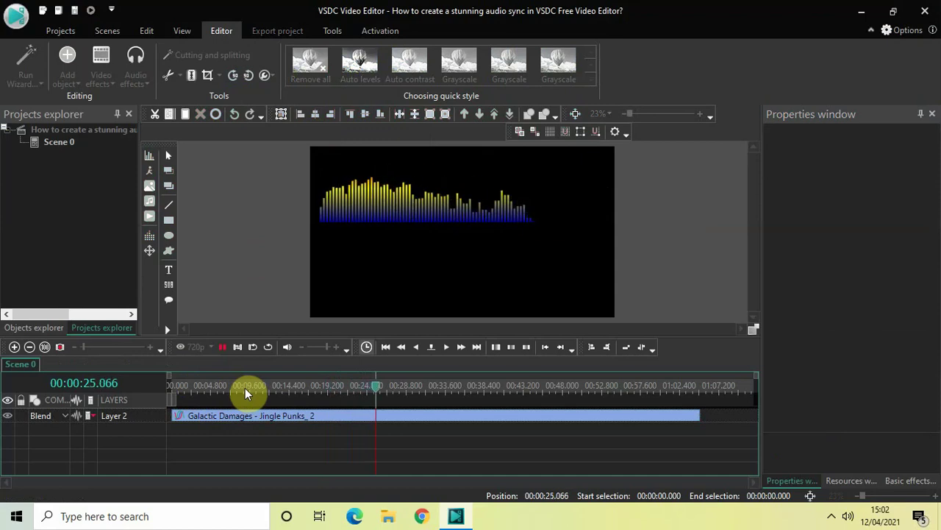
pyautogui.press('space')
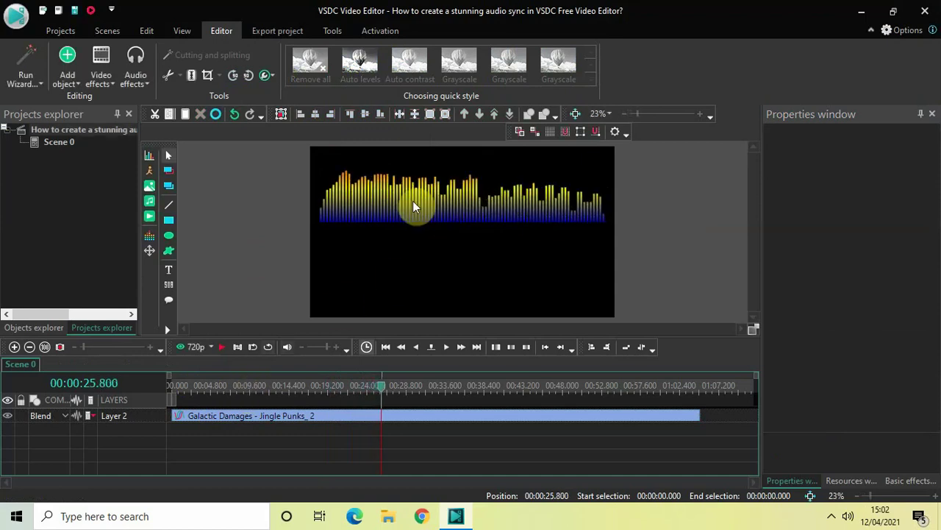
pyautogui.click(440, 204)
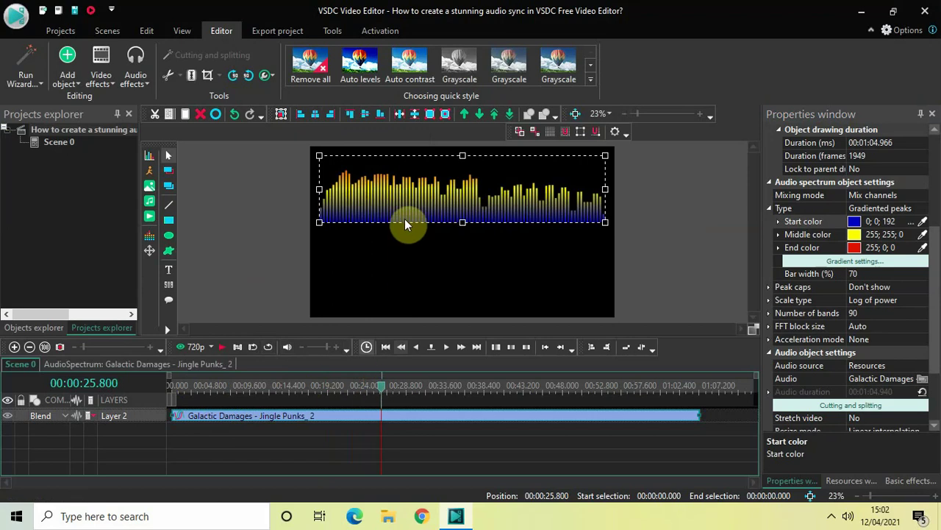
pyautogui.rightClick(404, 200)
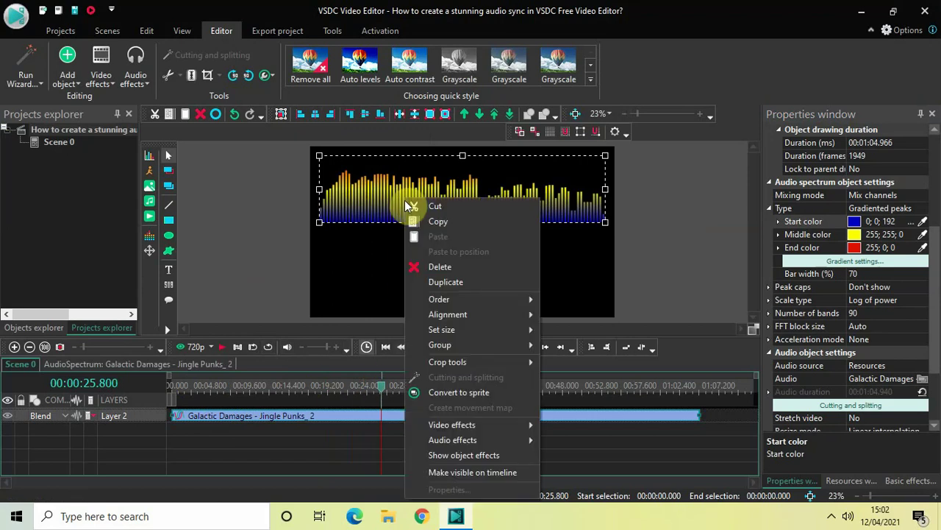
pyautogui.click(454, 283)
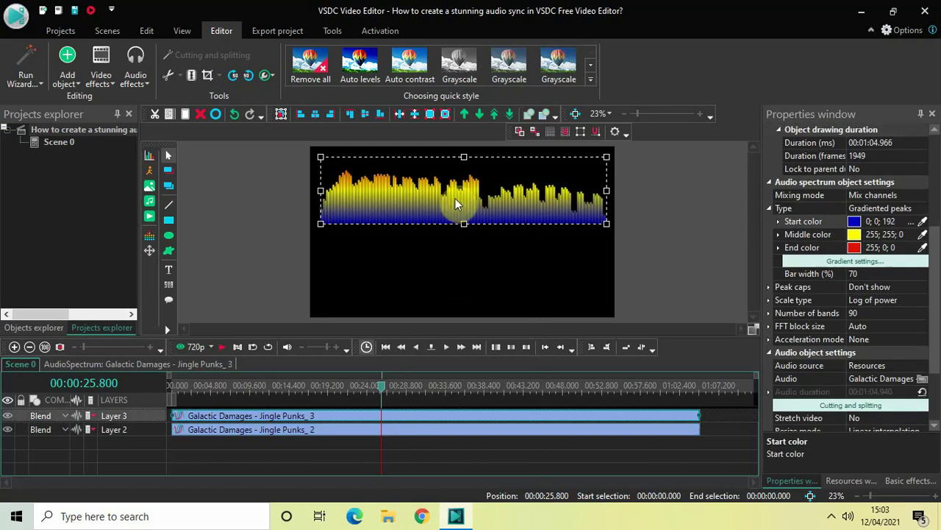
# Move the duplicate spectrum just below the original and centre it horizontally
pyautogui.moveTo(455, 188); pyautogui.dragTo(451, 247)
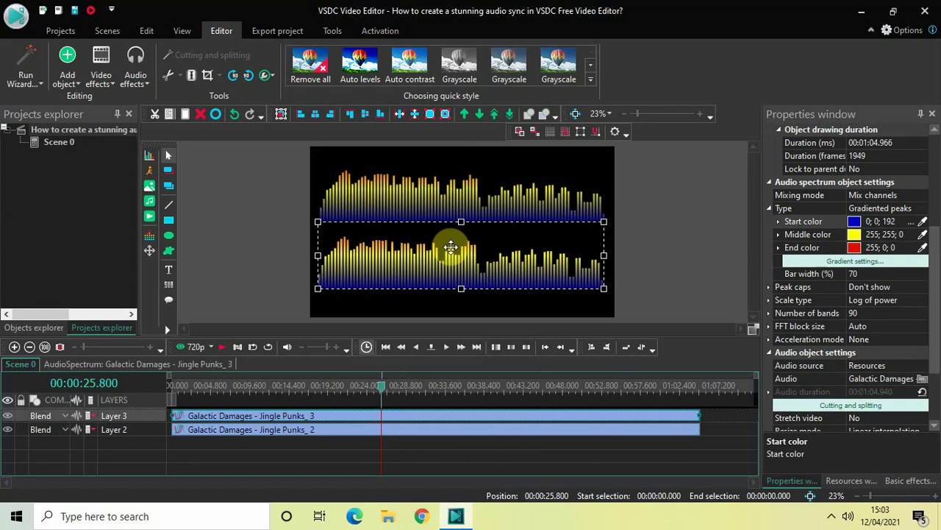
pyautogui.moveTo(451, 251); pyautogui.dragTo(450, 248)
pyautogui.click(313, 117)
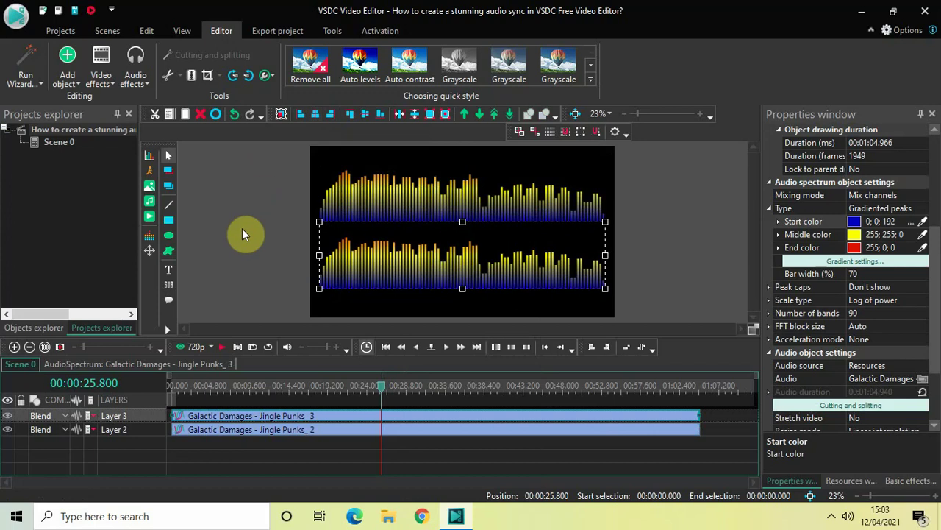
pyautogui.click(100, 79)
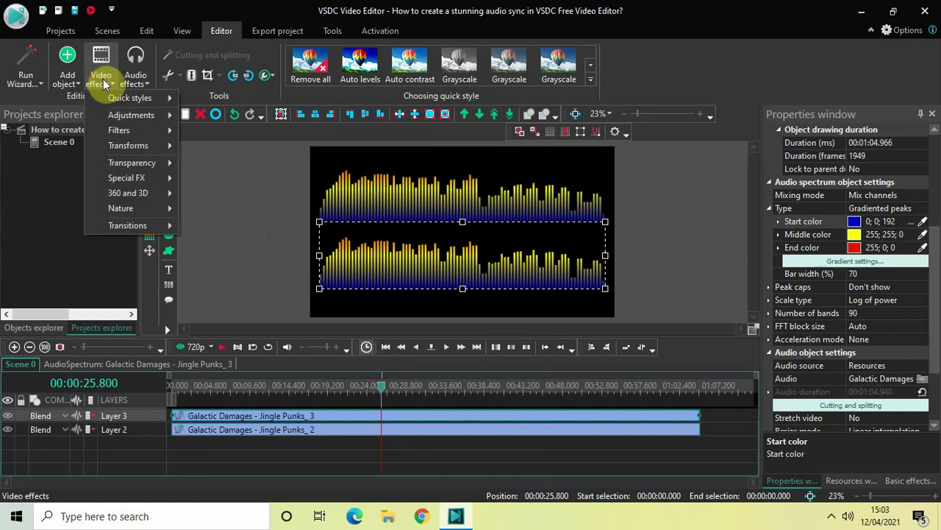
# Add a vertical Flip effect to the lower copy, extended to start at 0 for its full duration
pyautogui.moveTo(161, 145)
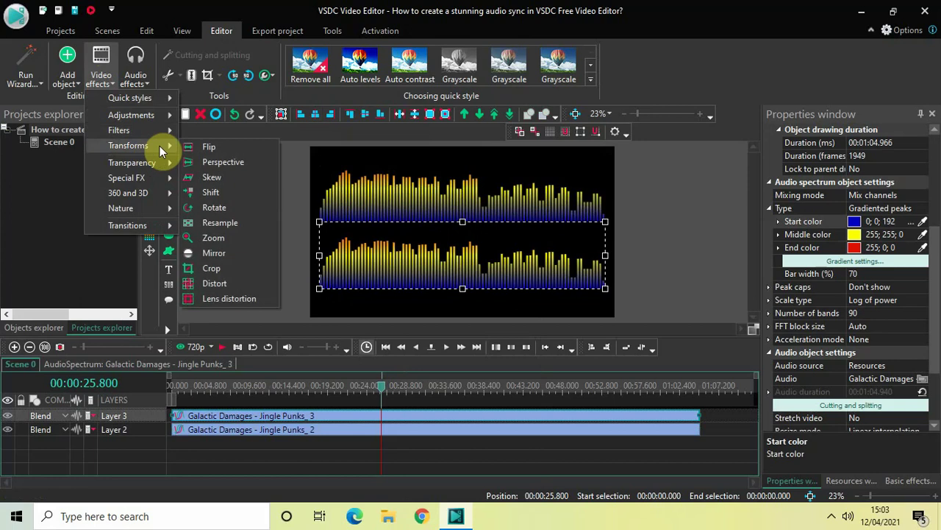
pyautogui.click(222, 147)
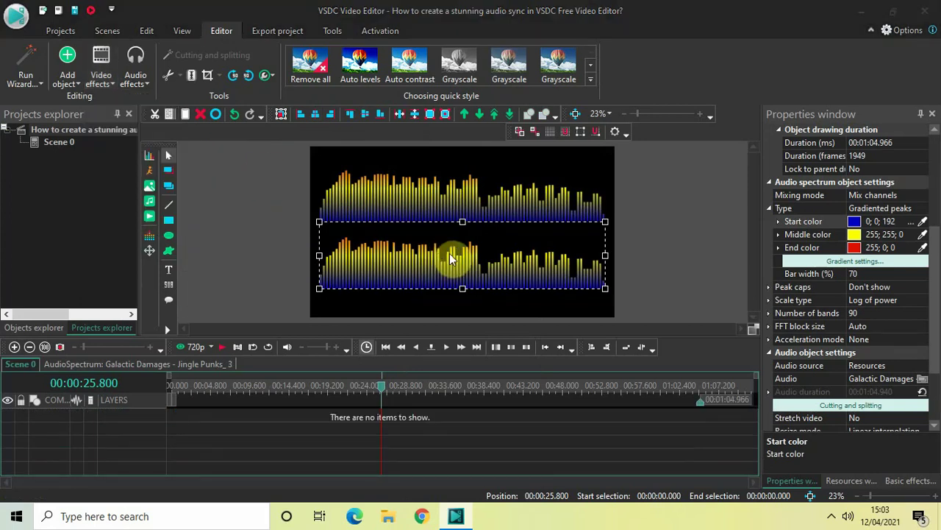
pyautogui.click(598, 323)
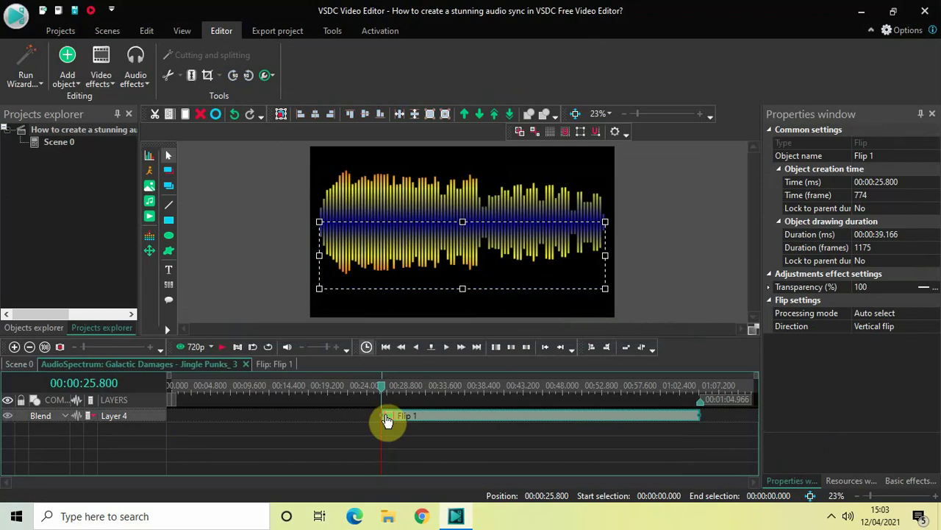
pyautogui.moveTo(385, 415); pyautogui.dragTo(154, 400)
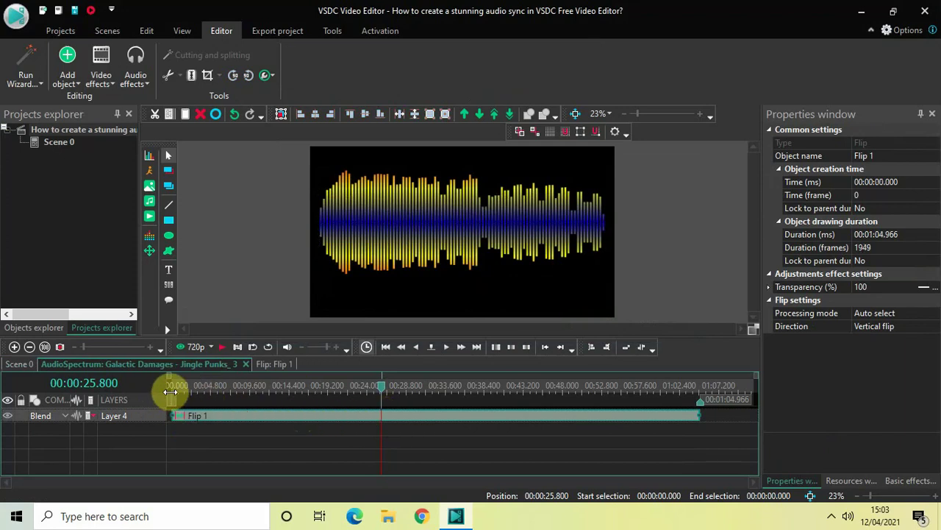
pyautogui.click(170, 386)
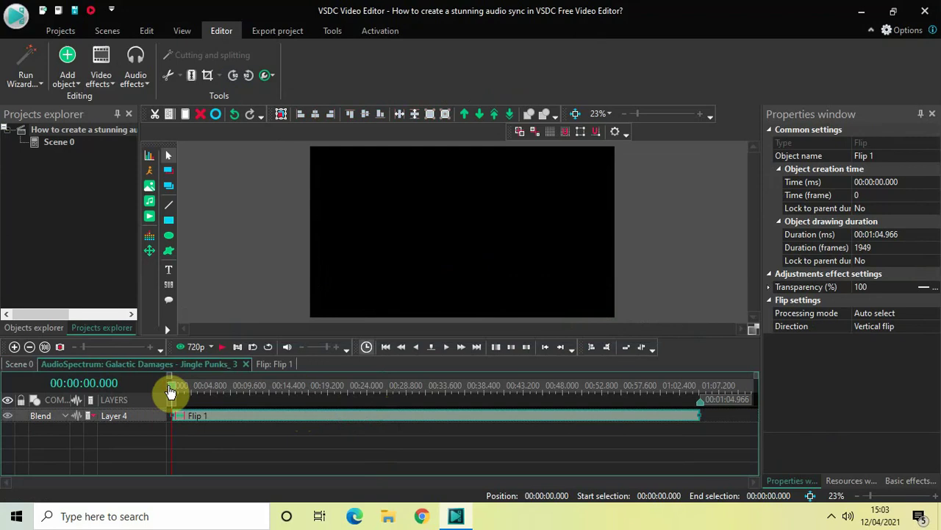
pyautogui.press('space')
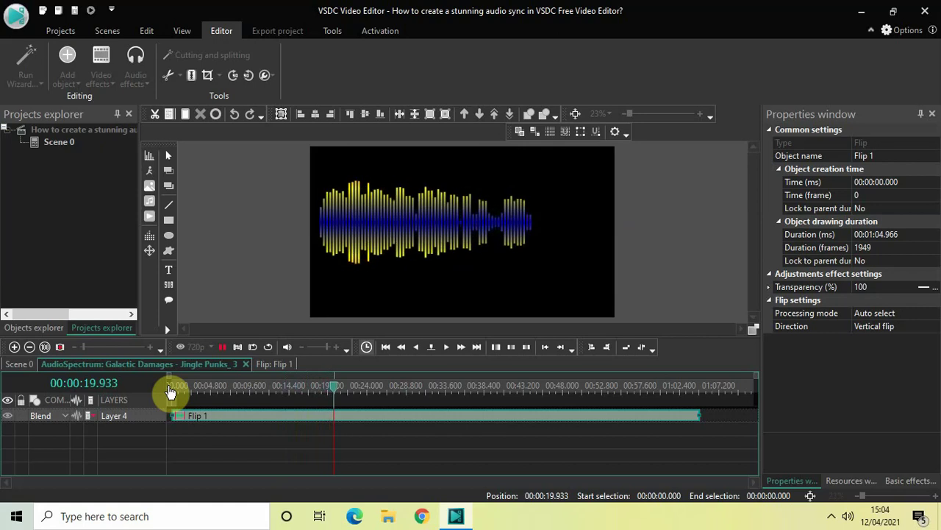
pyautogui.press('space')
pyautogui.moveTo(299, 389); pyautogui.dragTo(141, 381)
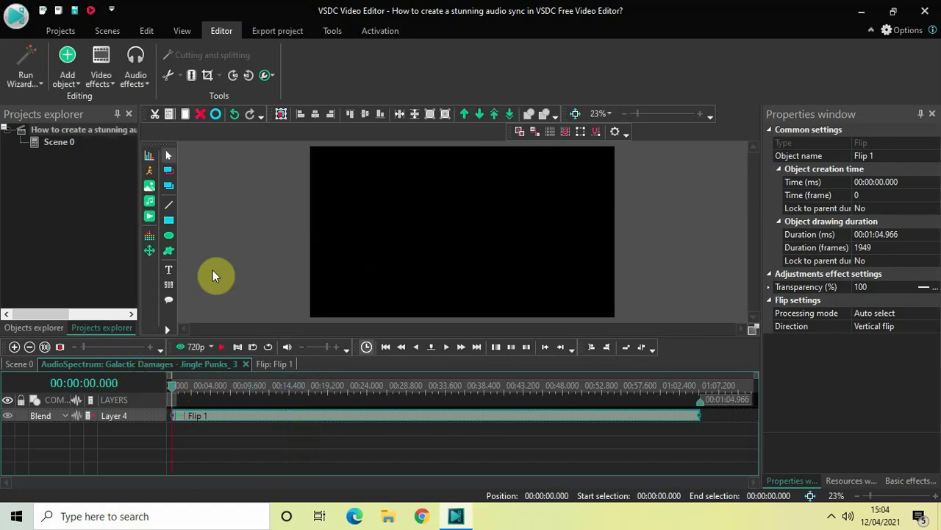
# Add a Perspective transform effect to the lower reflection, then select it at about 23 seconds
pyautogui.click(102, 75)
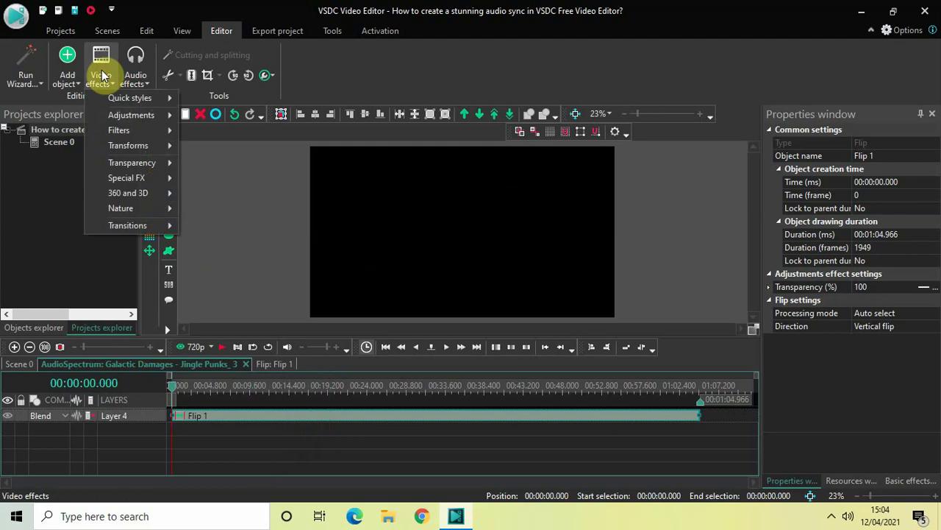
pyautogui.click(270, 13)
pyautogui.click(245, 449)
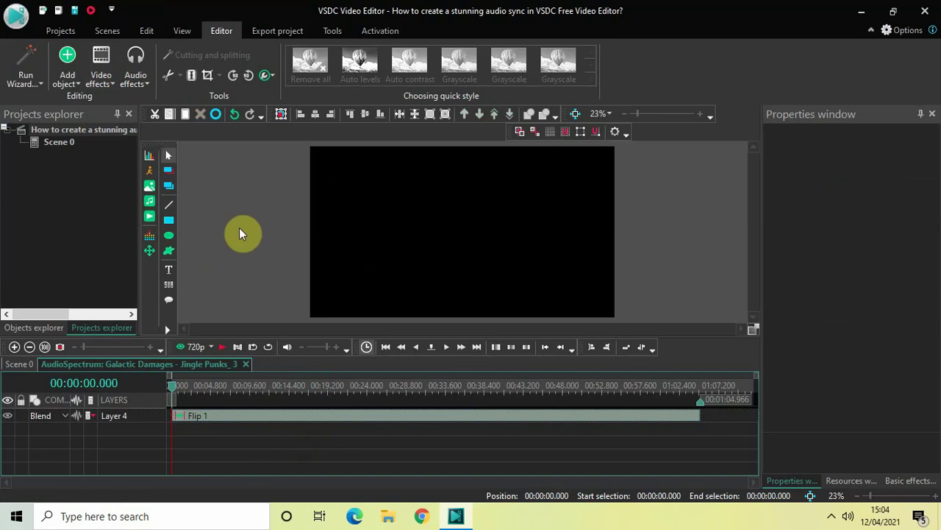
pyautogui.click(100, 76)
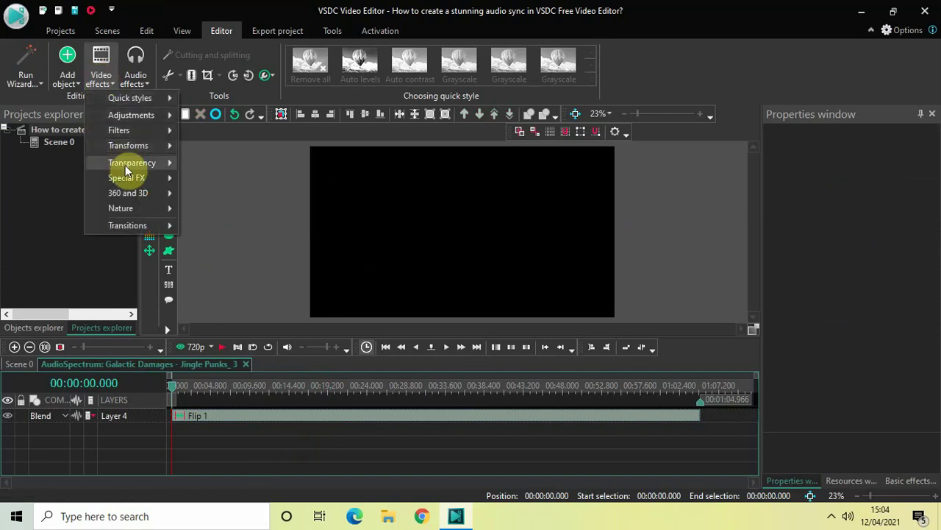
pyautogui.moveTo(129, 145)
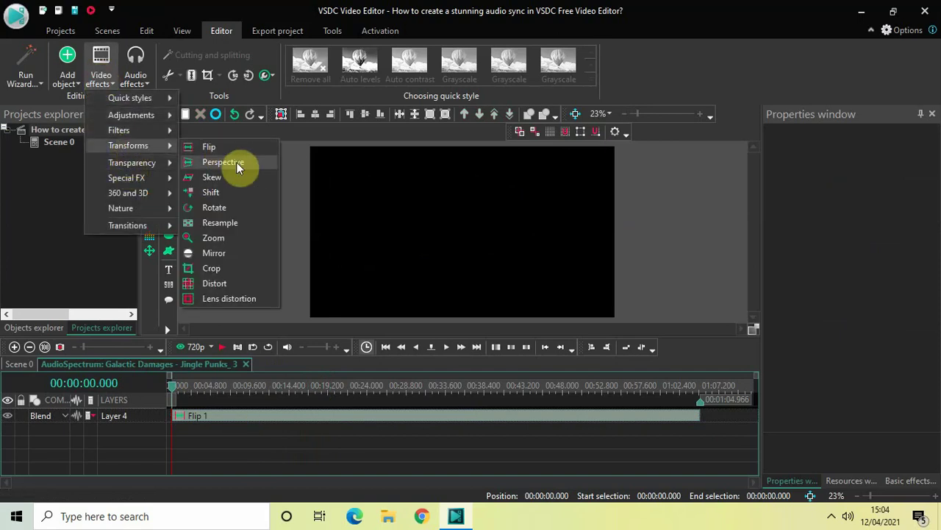
pyautogui.click(236, 162)
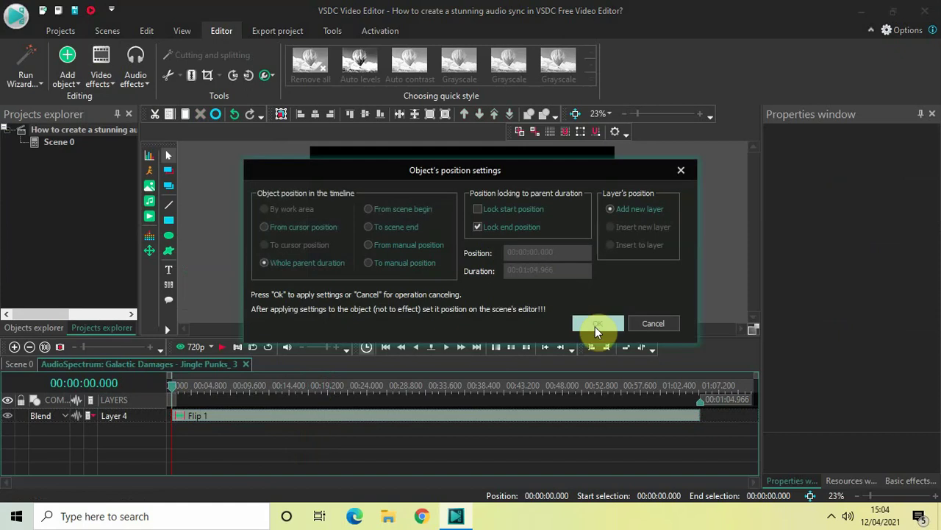
pyautogui.click(595, 326)
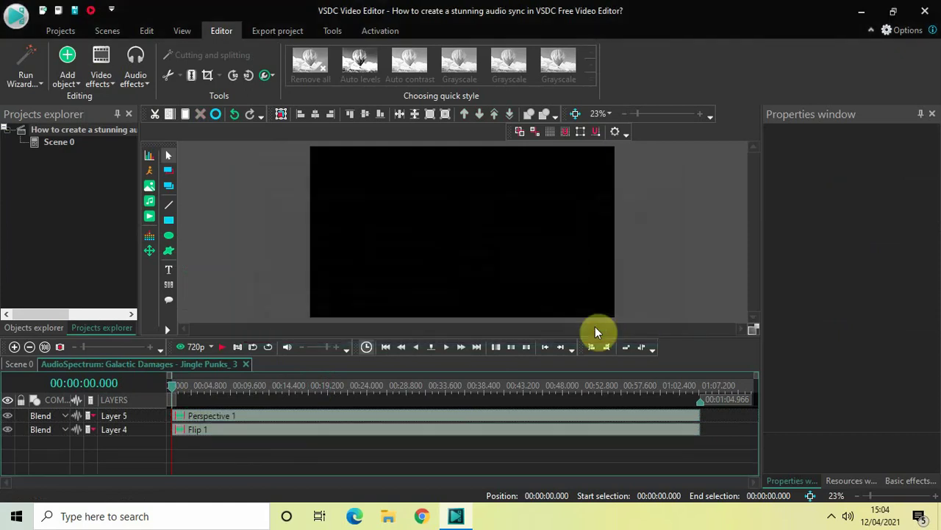
pyautogui.click(364, 386)
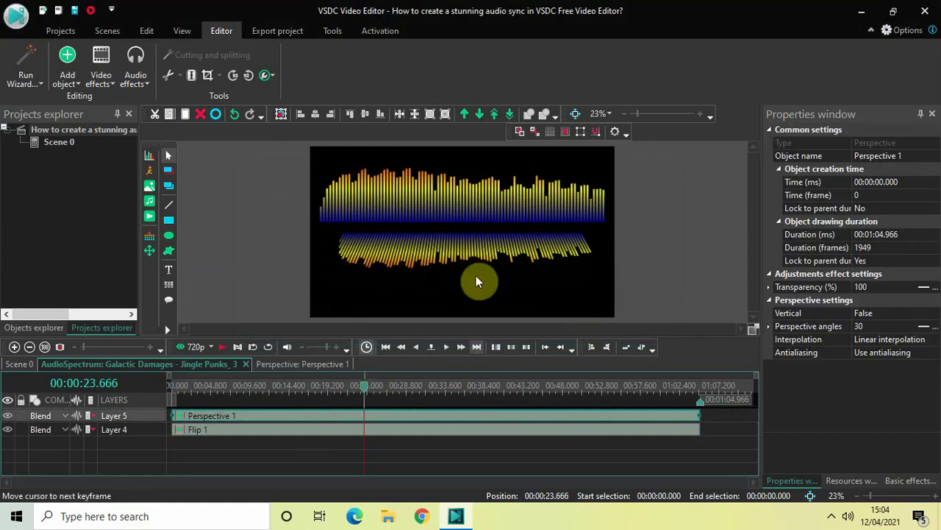
pyautogui.click(469, 253)
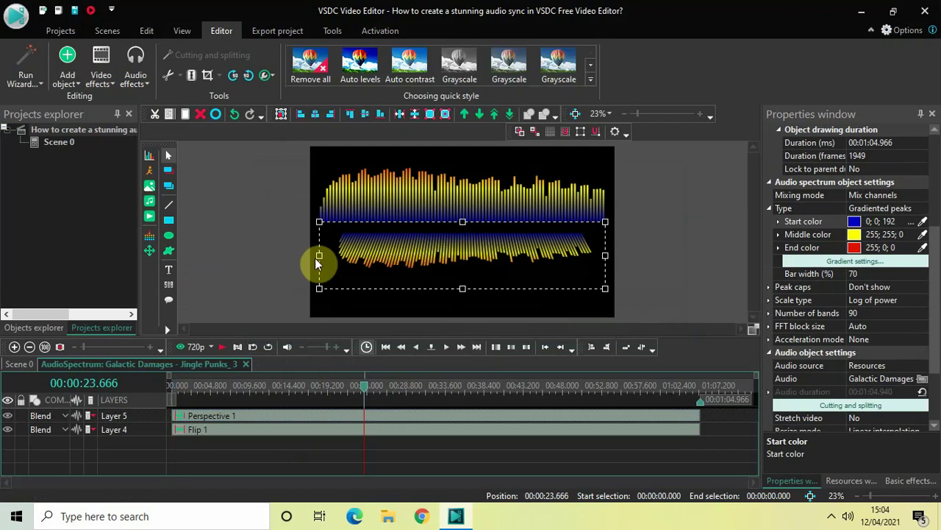
# Widen the reflection's left and right edges outward and raise it under the upper bars
pyautogui.moveTo(319, 255); pyautogui.dragTo(294, 257)
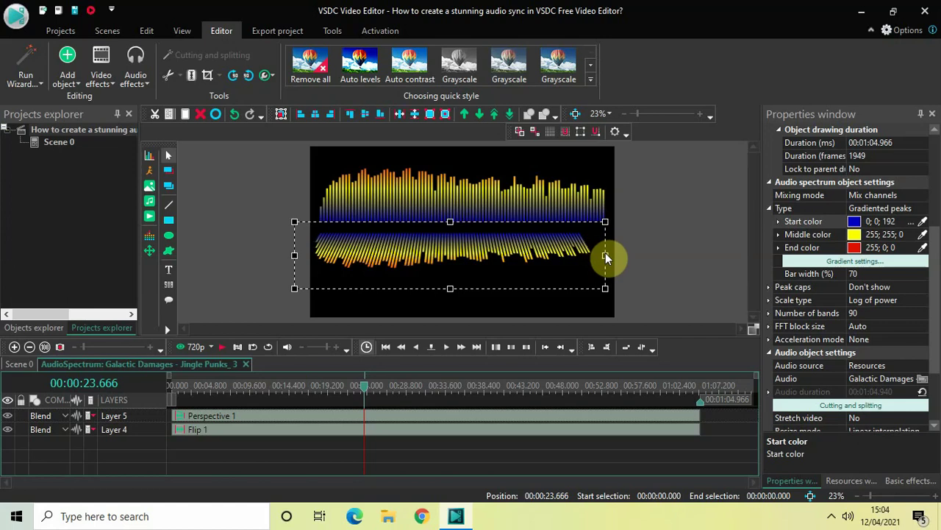
pyautogui.moveTo(604, 255); pyautogui.dragTo(632, 255)
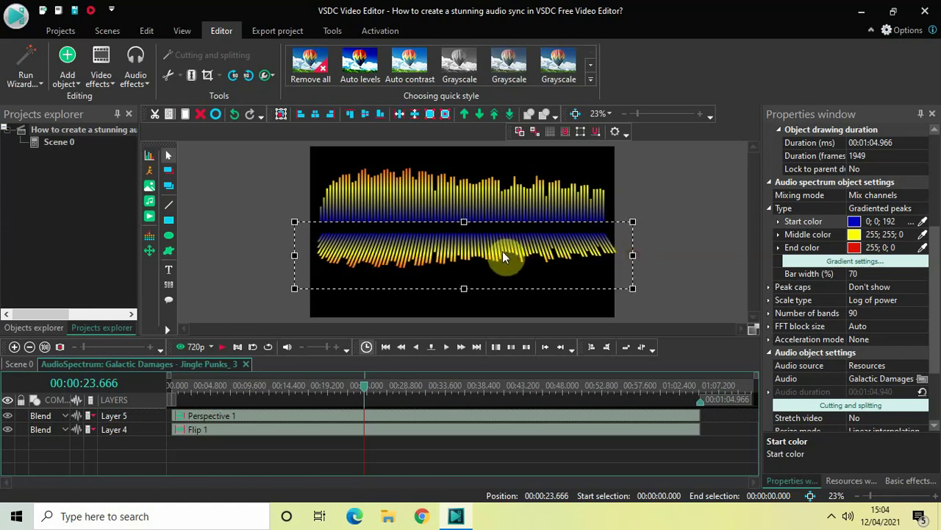
pyautogui.moveTo(502, 249); pyautogui.dragTo(498, 239)
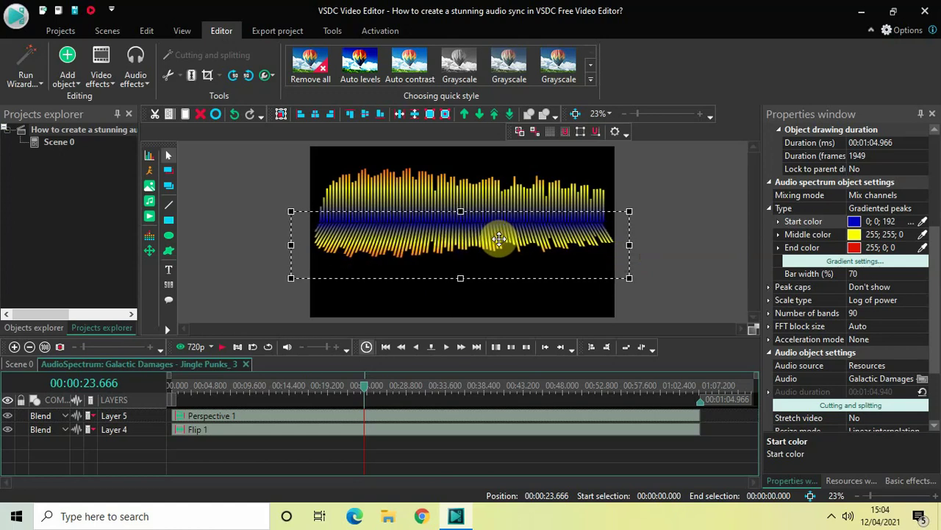
pyautogui.click(708, 258)
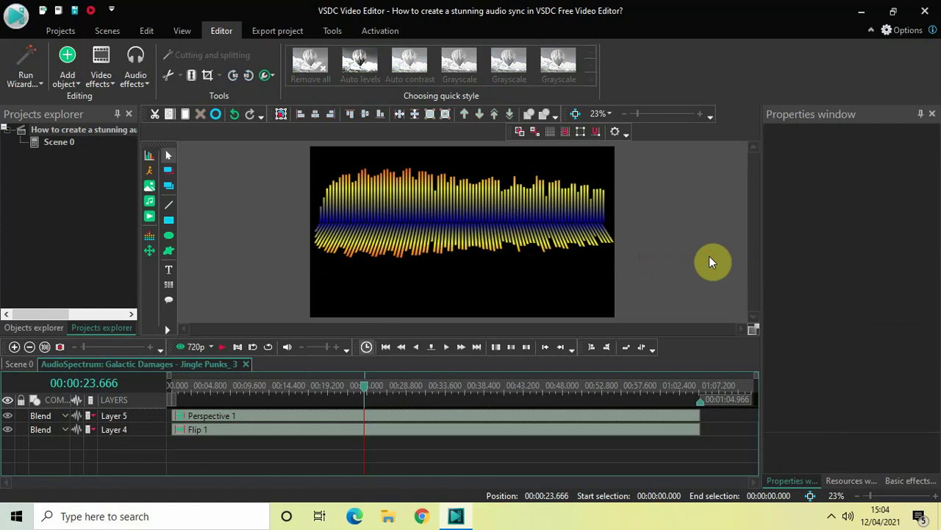
pyautogui.click(169, 384)
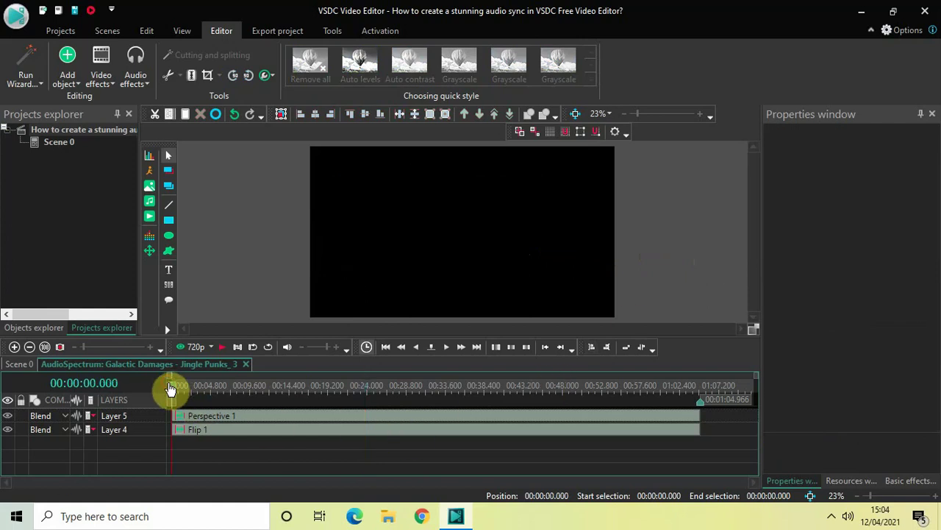
# Play back the mirrored bars with their tilted reflection, then return to the Scene 0 timeline
pyautogui.press('space')
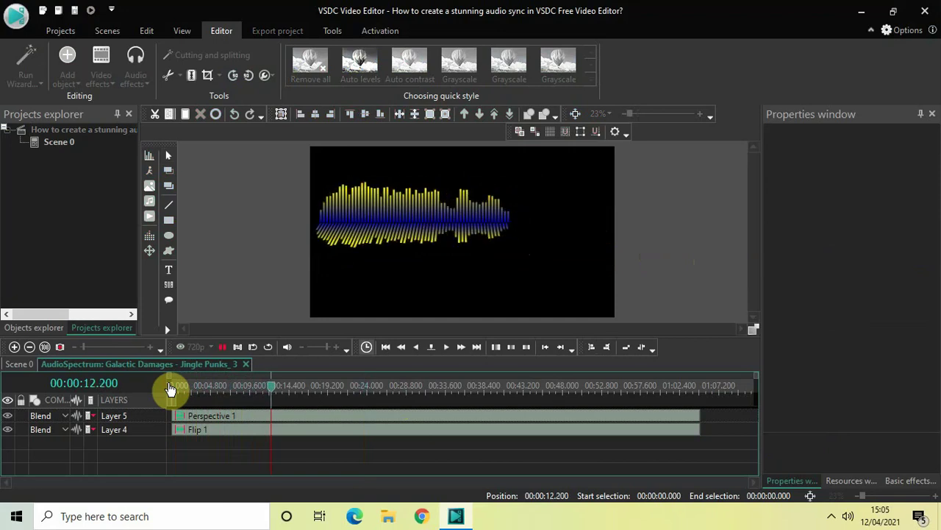
pyautogui.press('space')
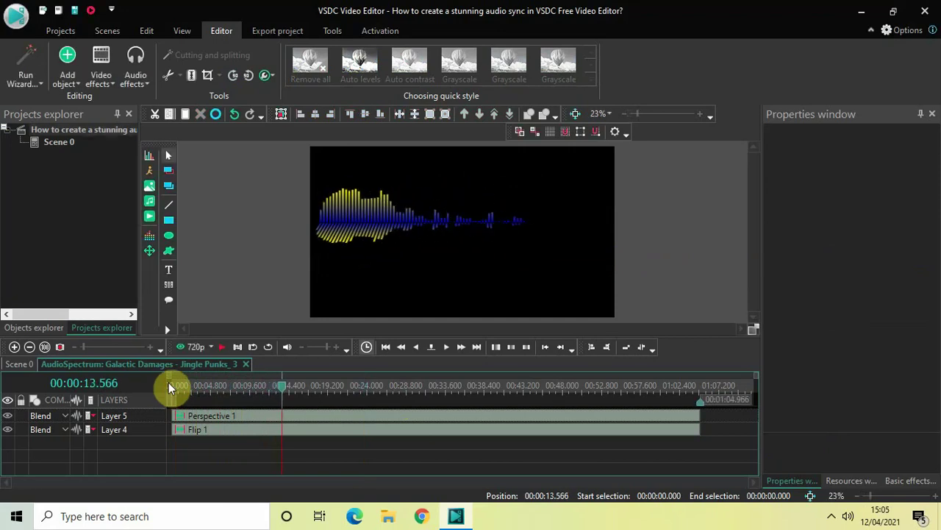
pyautogui.click(13, 364)
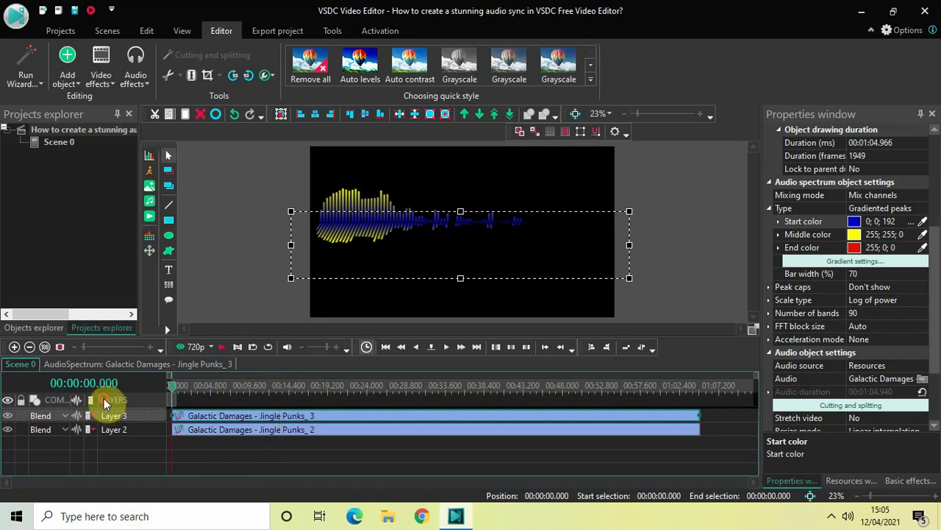
# Add the Galactic Damages MP3 as an audio clip on new Layer 6 above the spectrum layers
pyautogui.click(242, 456)
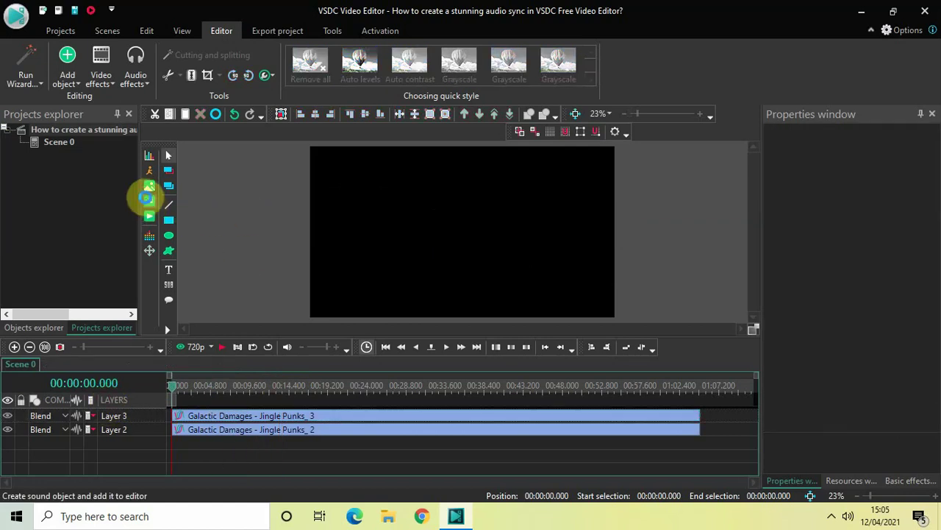
pyautogui.click(148, 200)
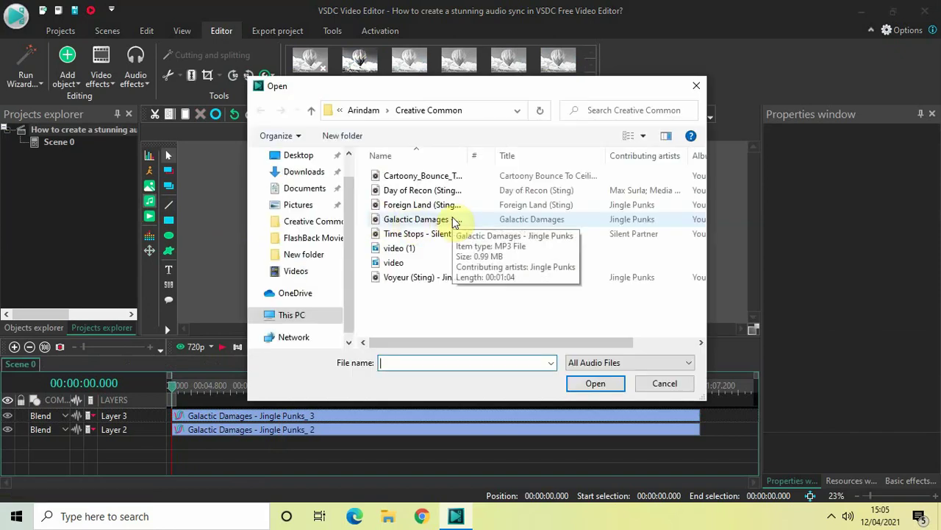
pyautogui.click(452, 220)
pyautogui.click(584, 383)
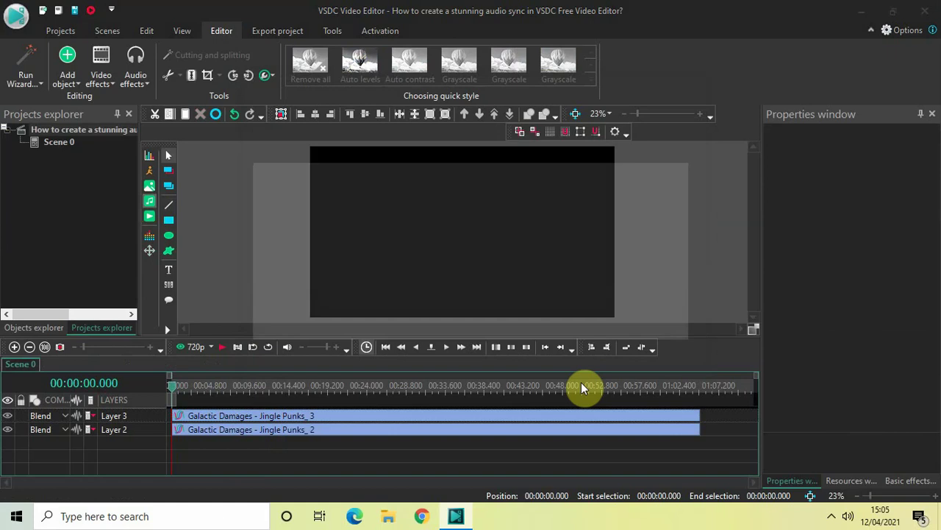
pyautogui.click(589, 324)
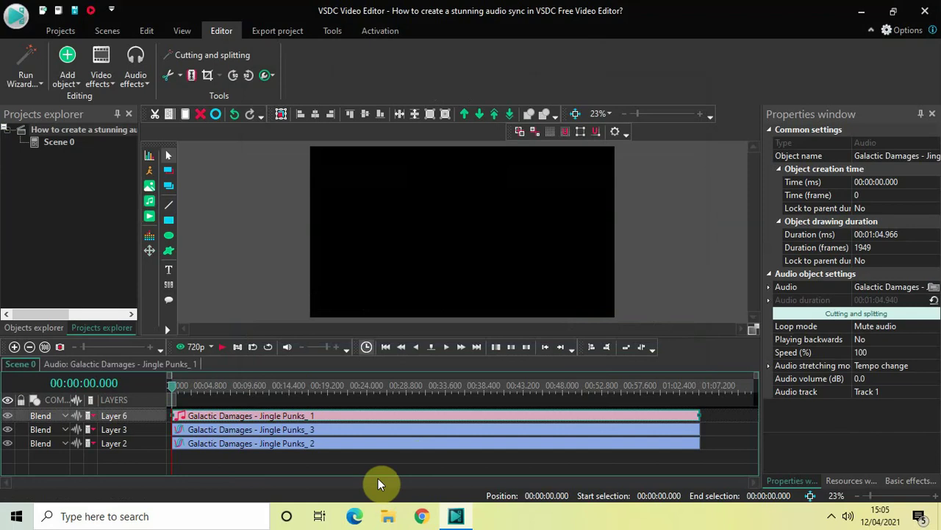
pyautogui.press('space')
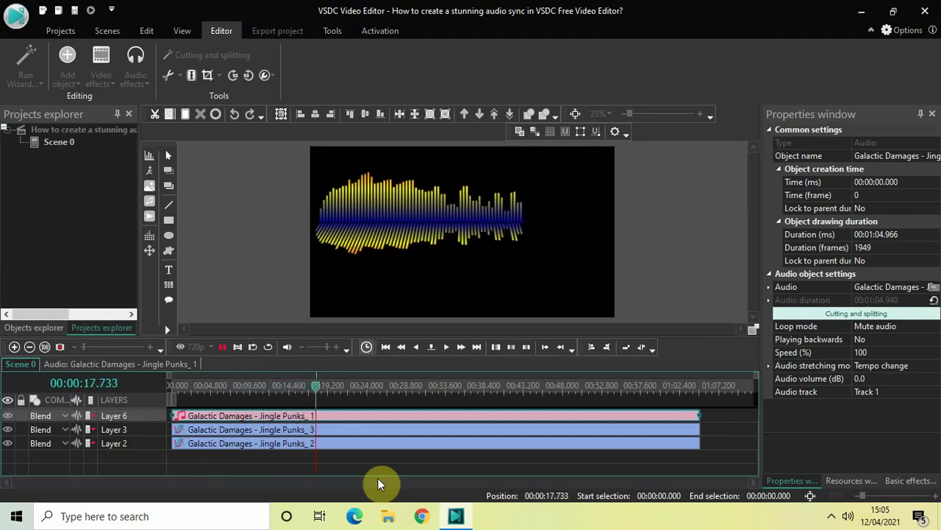
pyautogui.press('space')
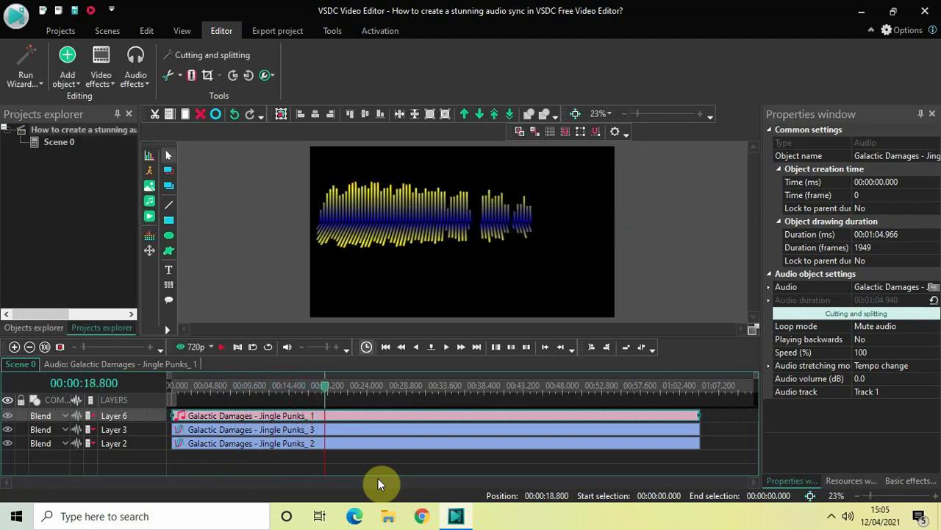